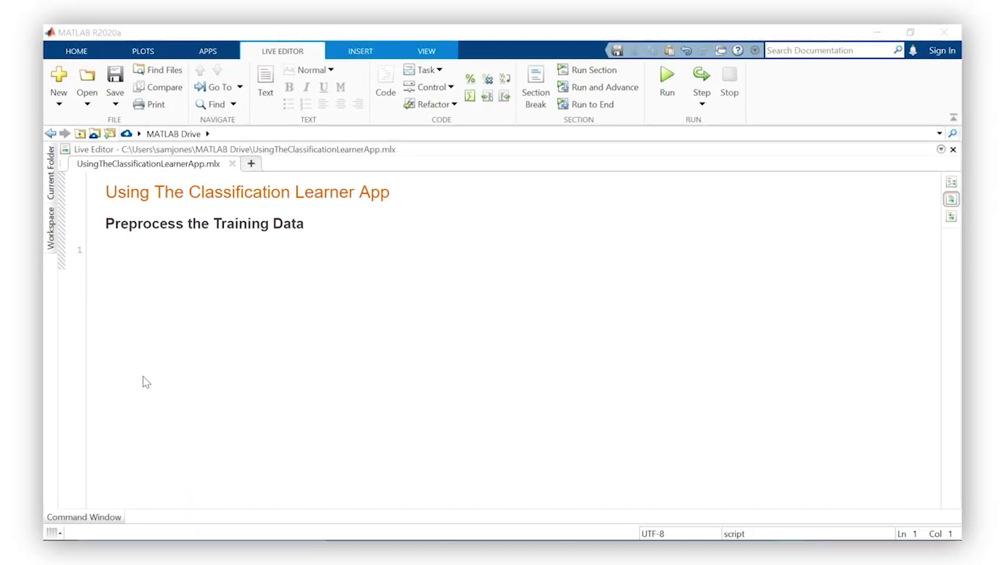
# Write script lines importing yellow_tripdata_2015-01.csv into data and applying addWasTollPaid, then run it
pyautogui.click(128, 265)
pyautogui.write('data = importTaxiData("ye')
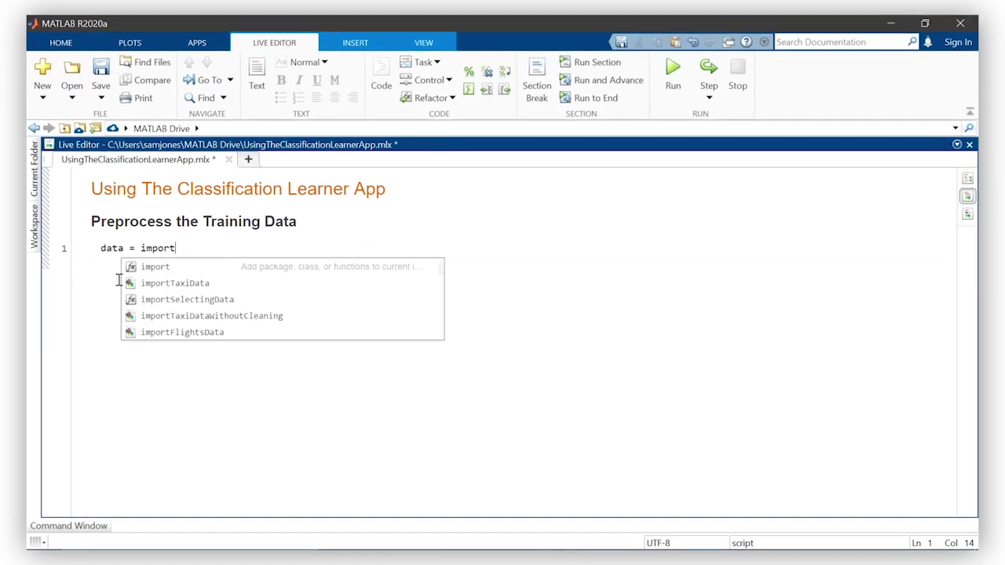
pyautogui.write('llow_tripdata_2015')
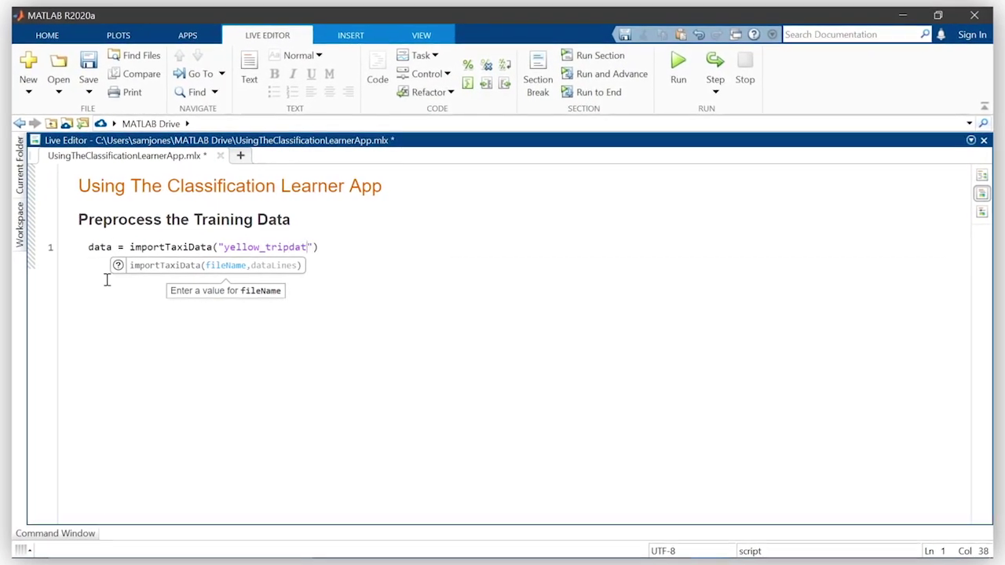
pyautogui.write('-01.csv");')
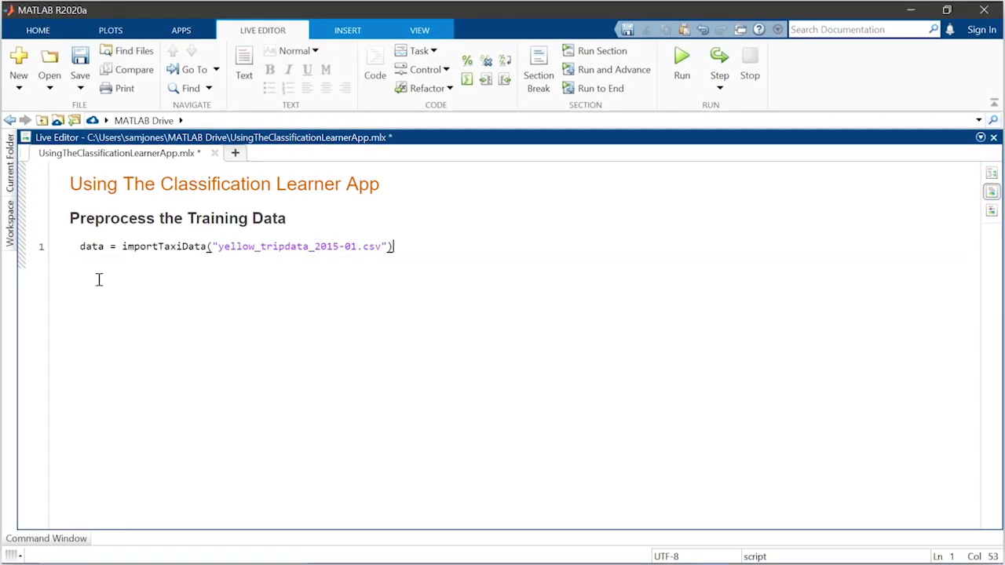
pyautogui.press('Return')
pyautogui.write('data ')
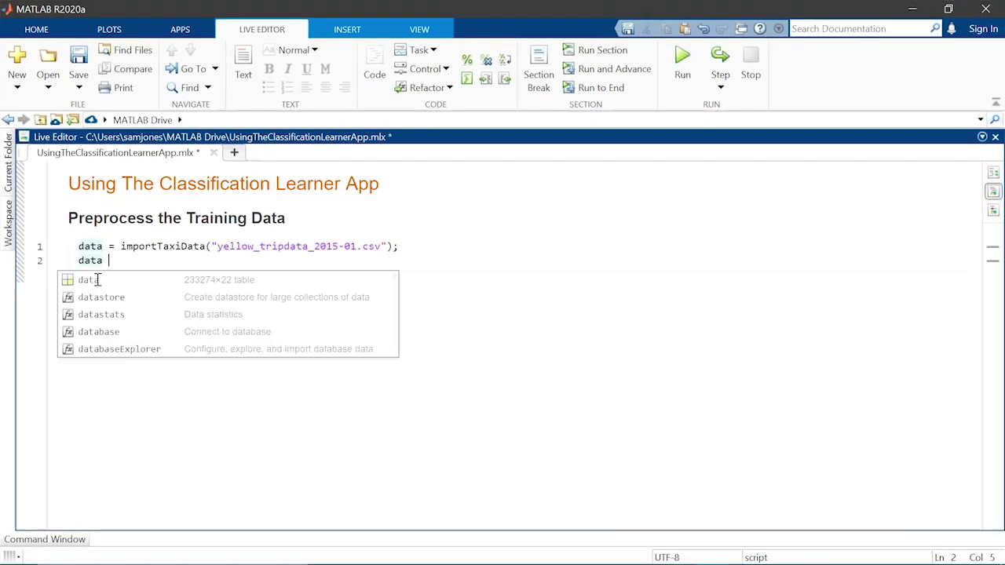
pyautogui.write('= addWasTollPaid(data);')
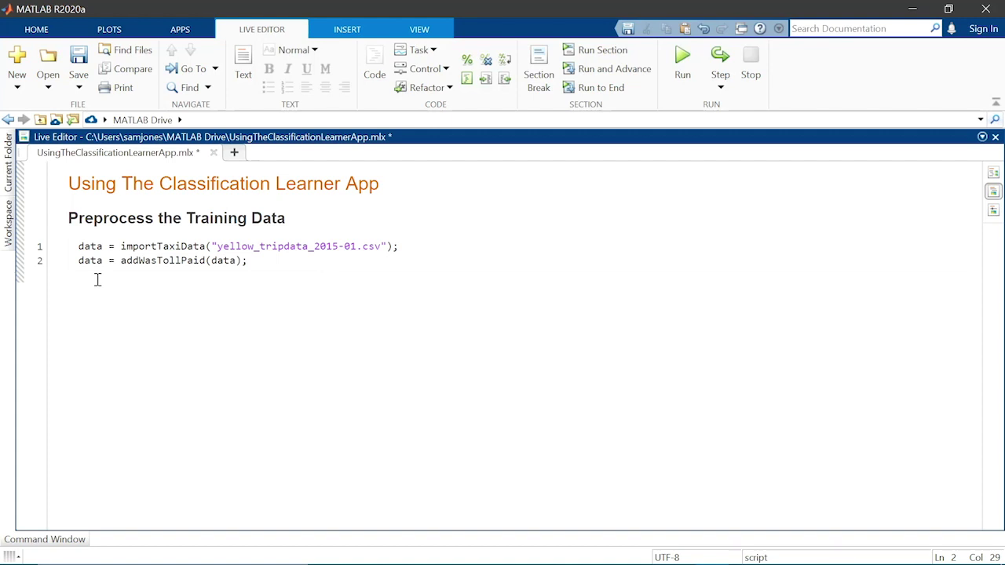
pyautogui.click(682, 62)
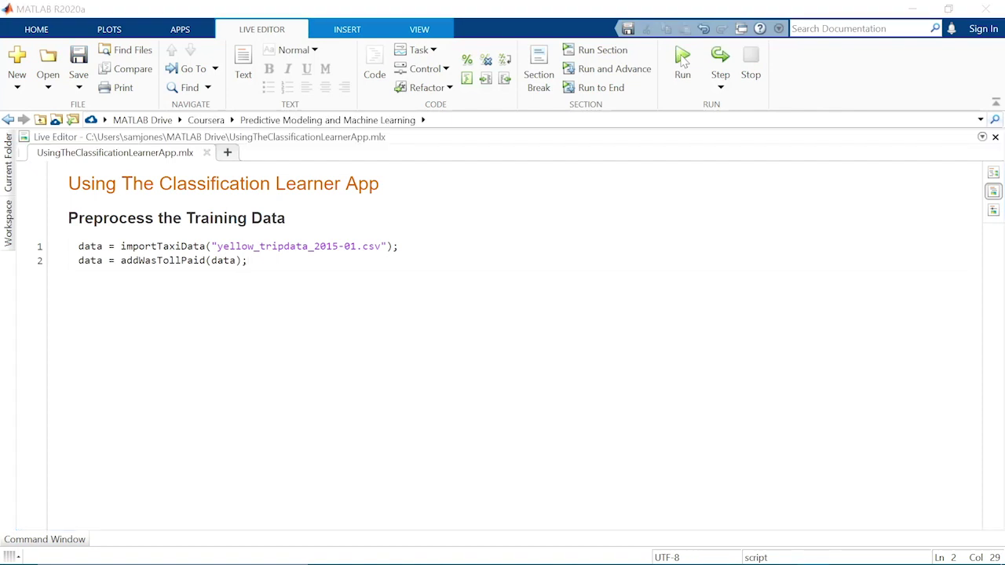
# Launch Classification Learner from the Apps gallery, maximize it, and show the New Session options
pyautogui.click(182, 30)
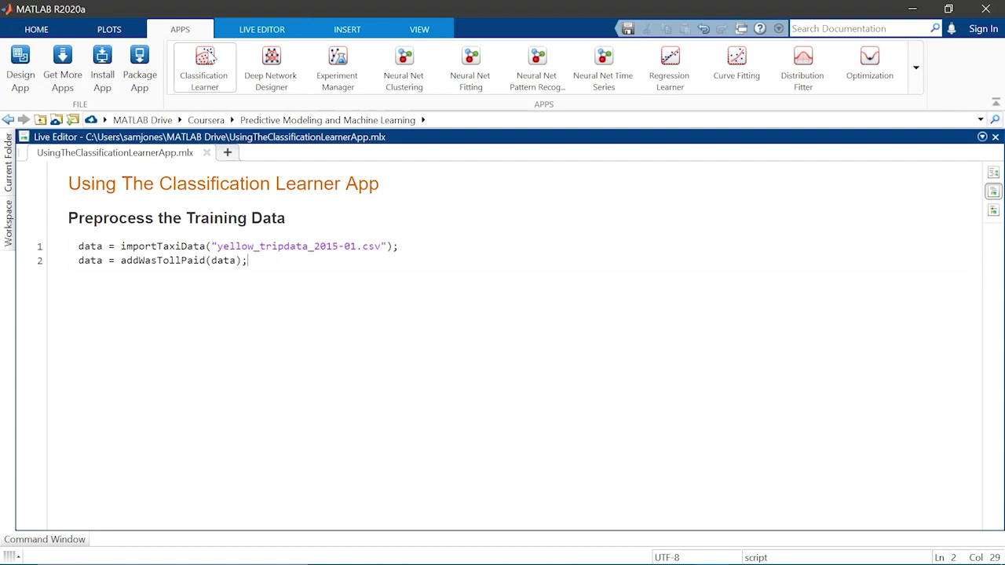
pyautogui.click(212, 53)
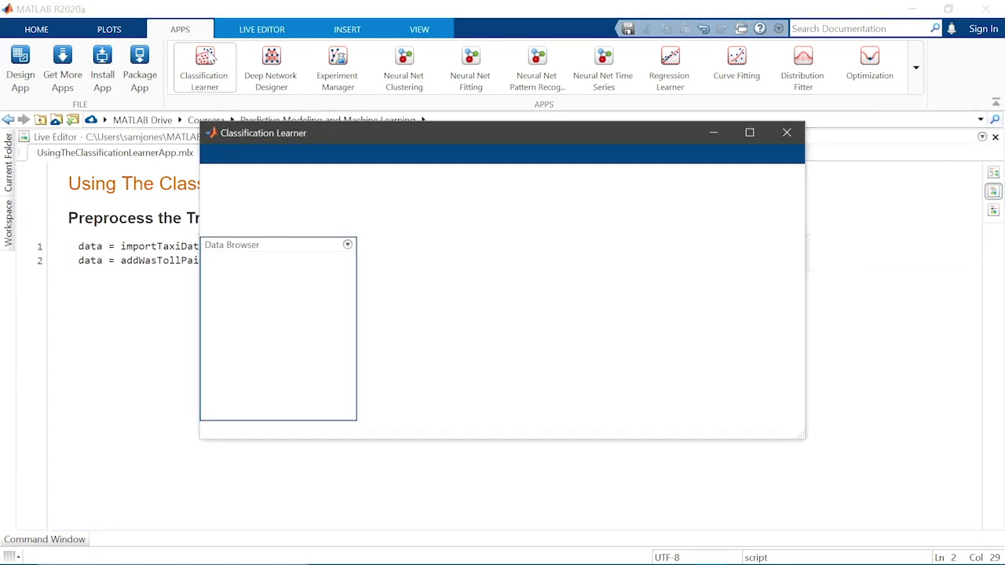
pyautogui.click(750, 133)
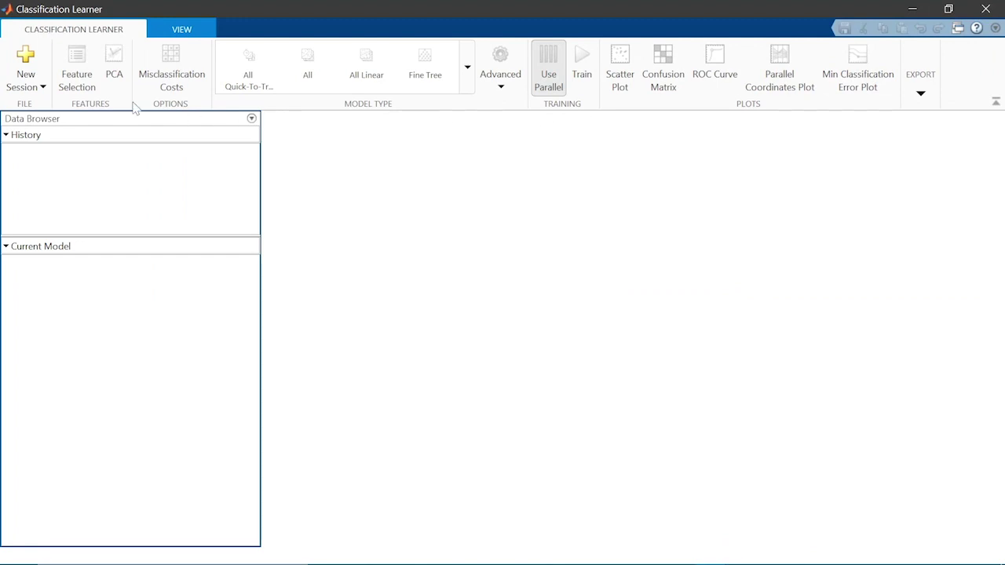
pyautogui.click(36, 85)
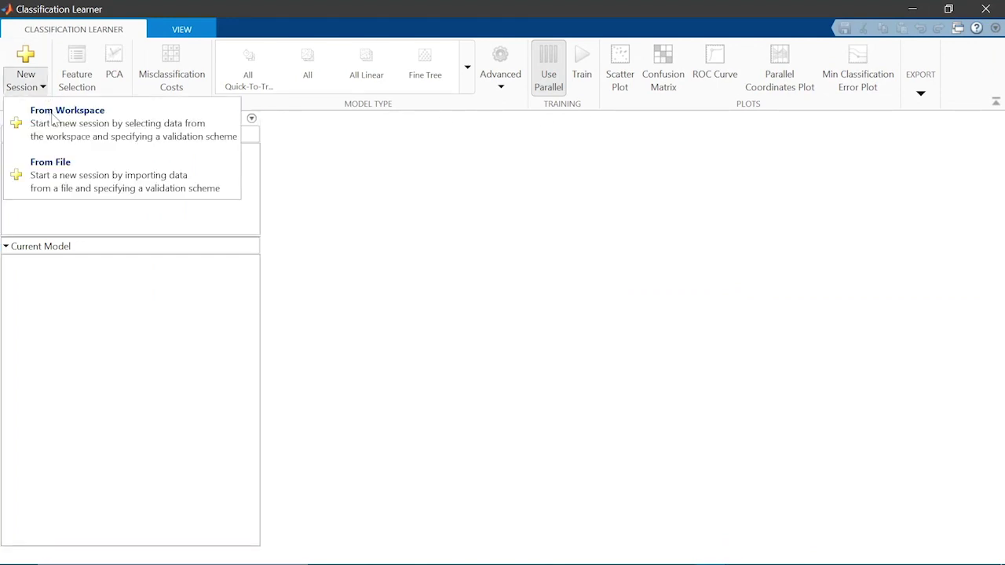
# Start a new session from workspace data with WasTollPaid as the response
pyautogui.click(52, 118)
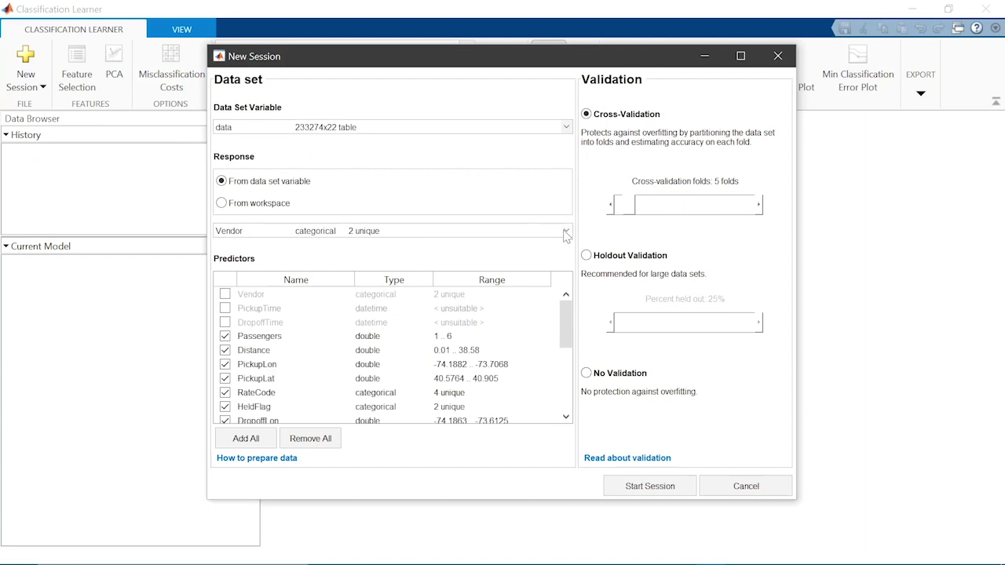
pyautogui.click(566, 234)
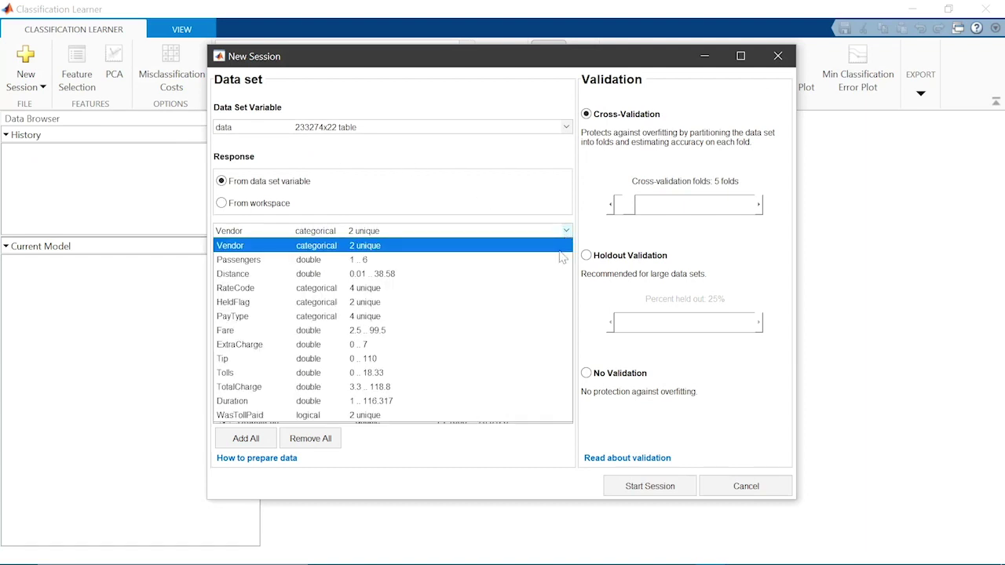
pyautogui.click(451, 416)
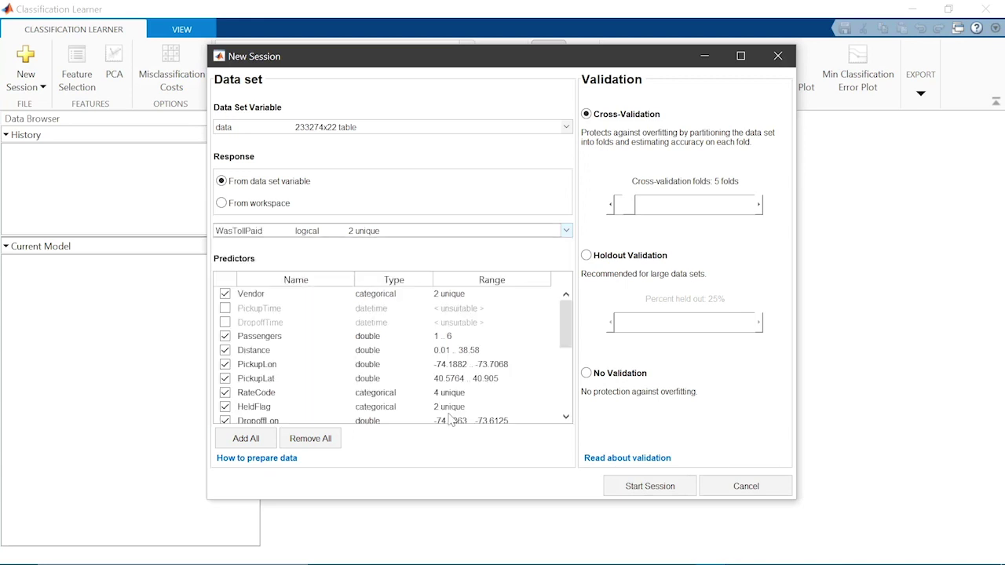
# Keep only PickupLon, PickupLat, DropoffLon and DropoffLat as predictors, with No Validation
pyautogui.click(333, 439)
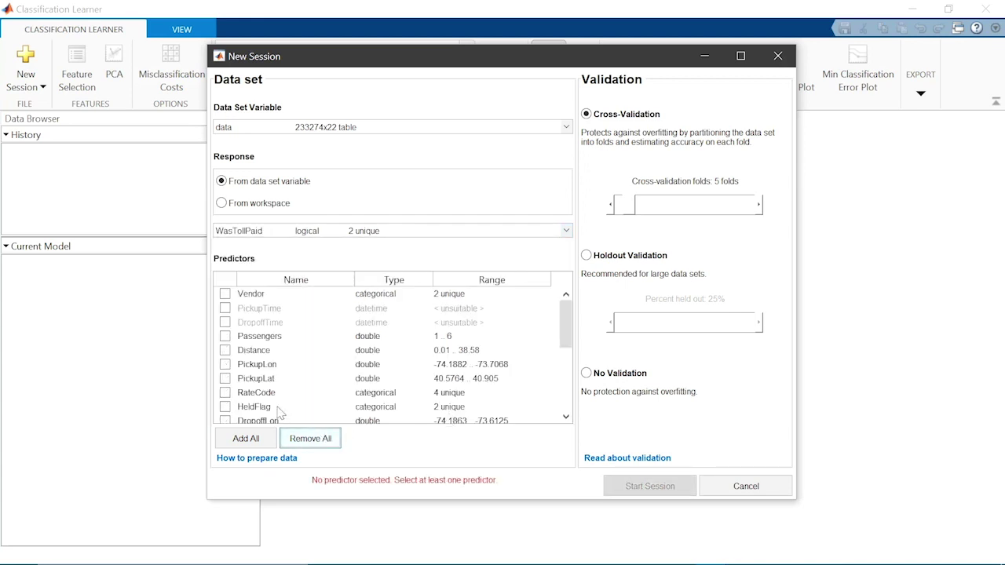
pyautogui.click(226, 366)
pyautogui.click(226, 379)
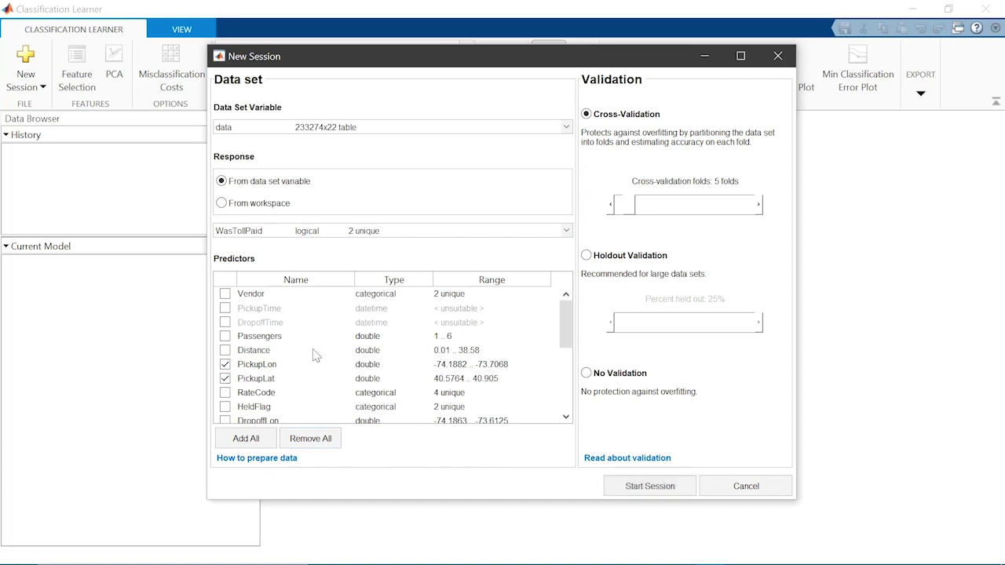
pyautogui.scroll(-1, 267, 369)
pyautogui.click(225, 392)
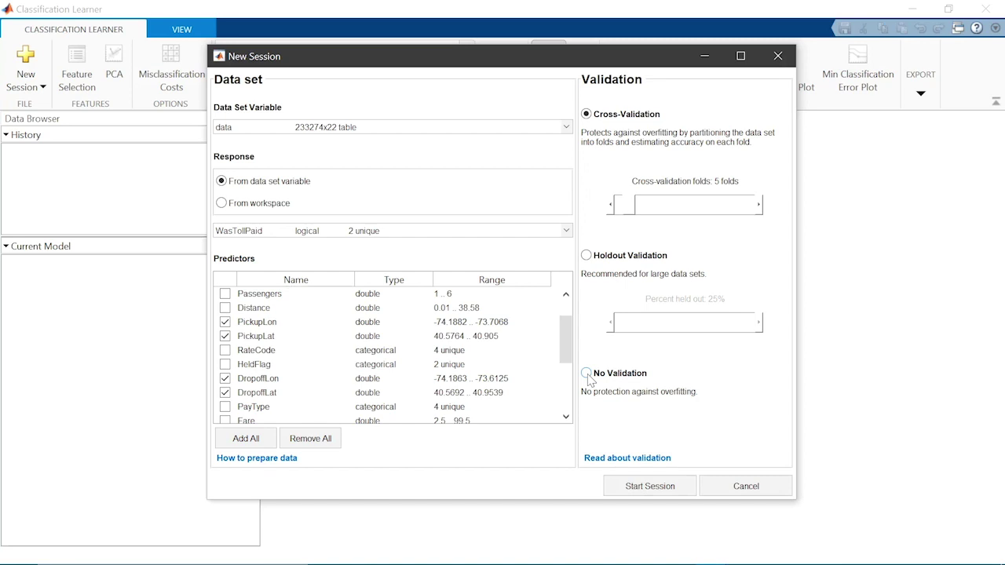
pyautogui.click(587, 374)
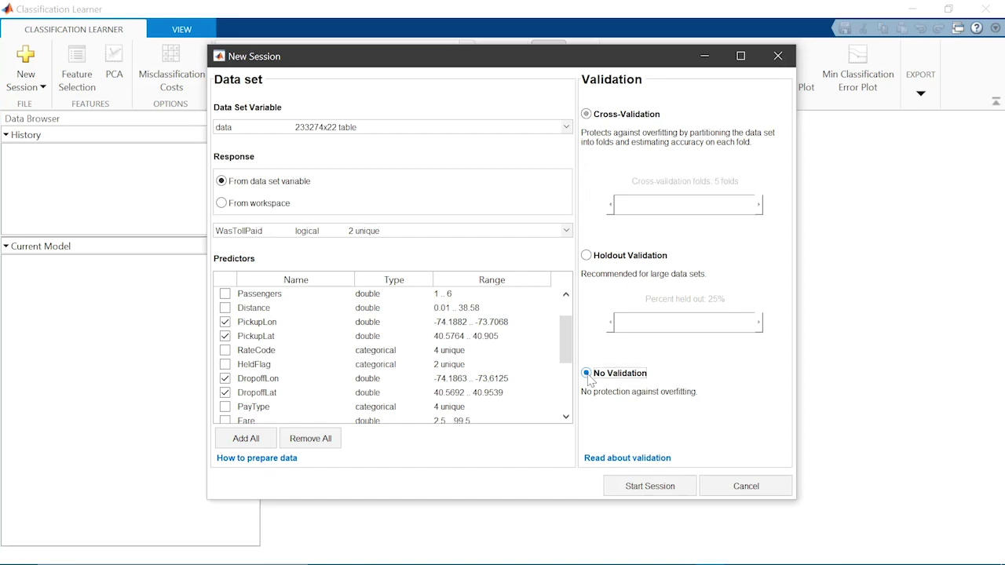
pyautogui.click(666, 489)
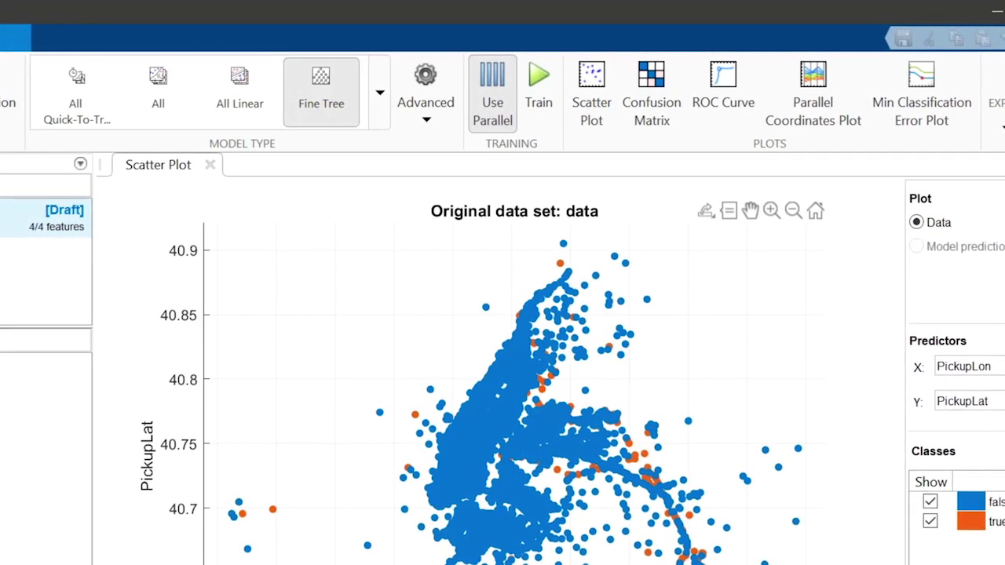
# Switch draft Model 1's preset from Fine Tree to Logistic Regression
pyautogui.click(378, 95)
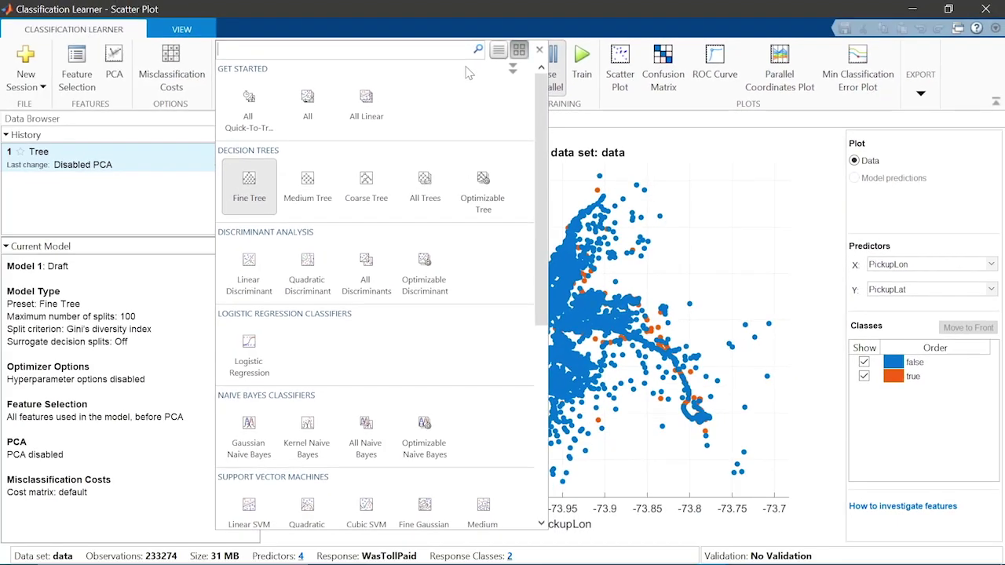
pyautogui.click(259, 357)
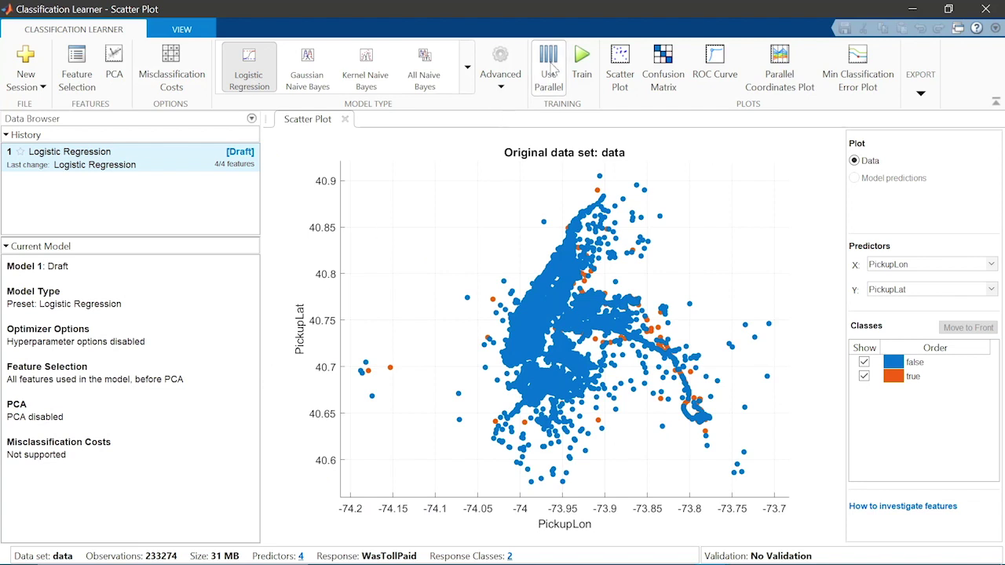
# Train the Logistic Regression model, reaching 95.3% accuracy
pyautogui.click(587, 69)
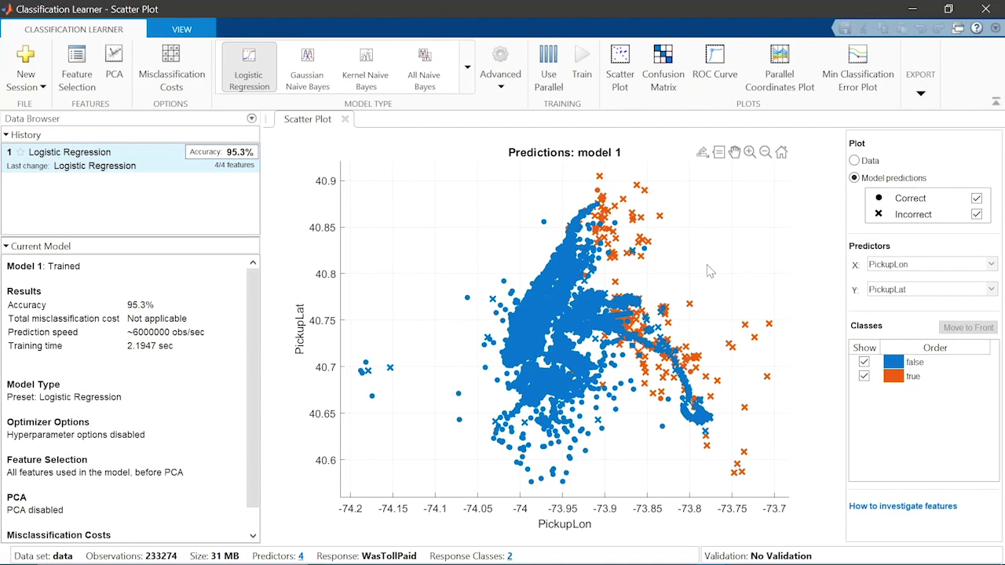
# Display Model 1's confusion matrix with counts 221318, 2475, 8495 and 986
pyautogui.click(666, 69)
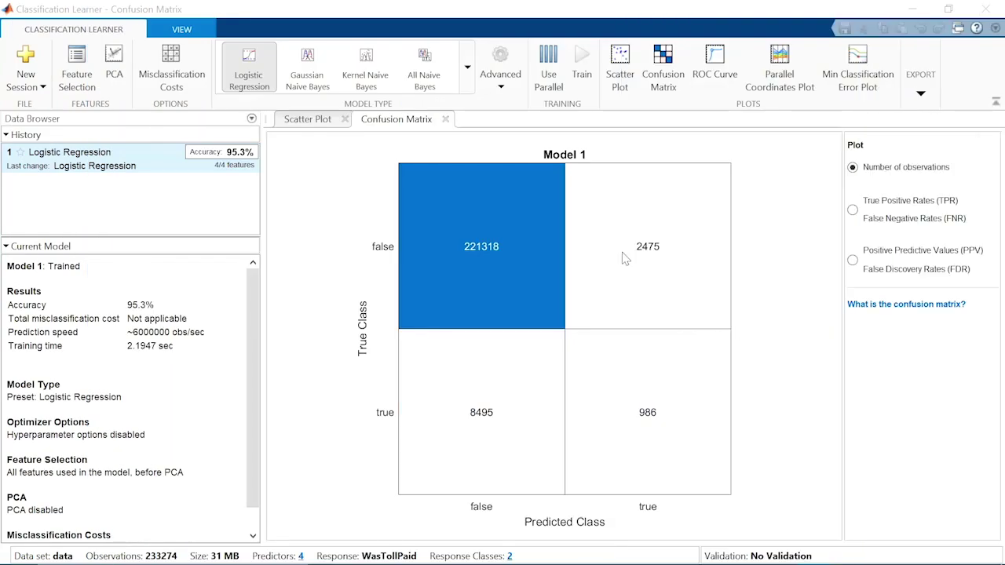
pyautogui.click(465, 81)
# Add a Medium KNN draft model and review its 10-neighbor Euclidean advanced settings
pyautogui.scroll(-5, 551, 248)
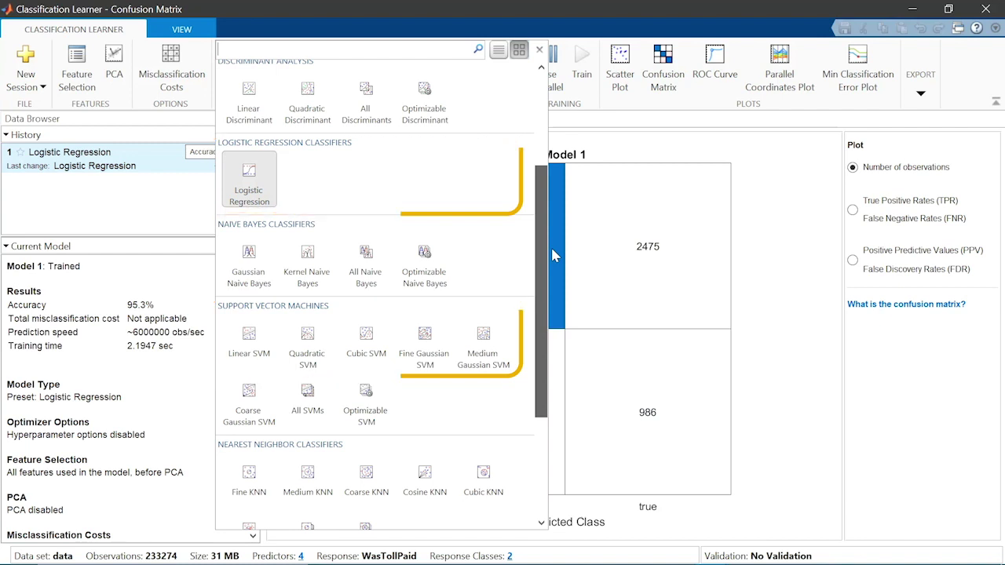
pyautogui.scroll(-5, 551, 247)
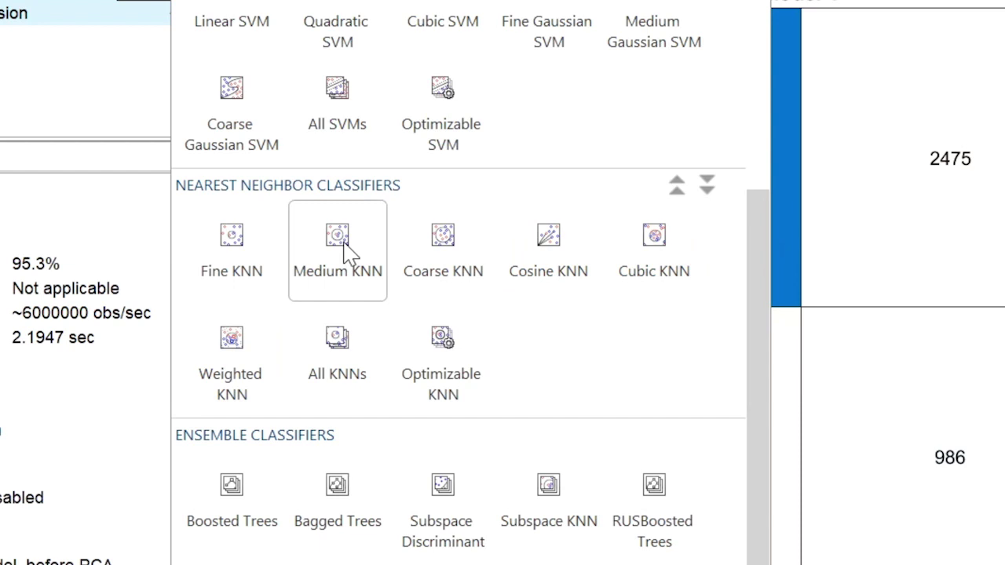
pyautogui.click(346, 251)
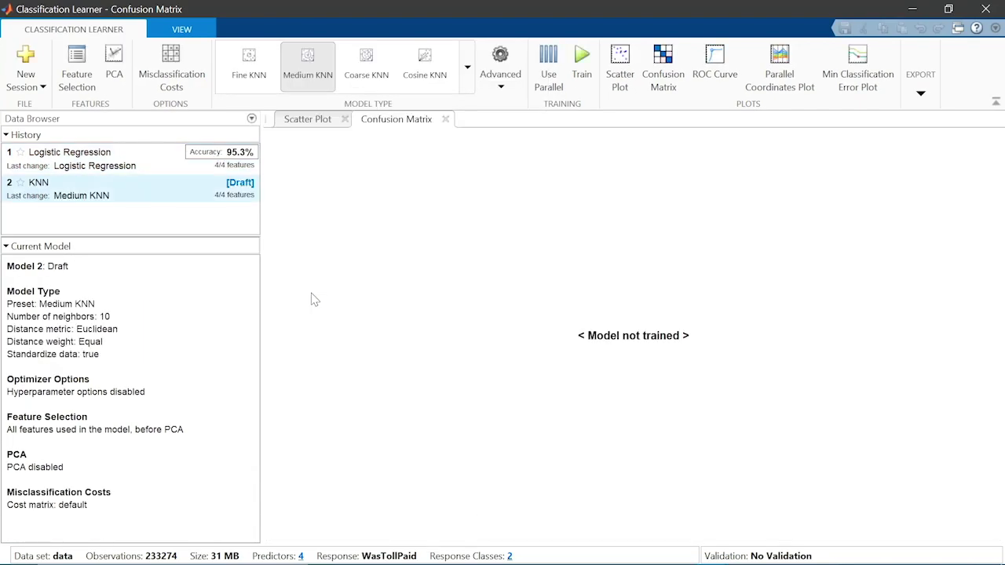
pyautogui.click(503, 64)
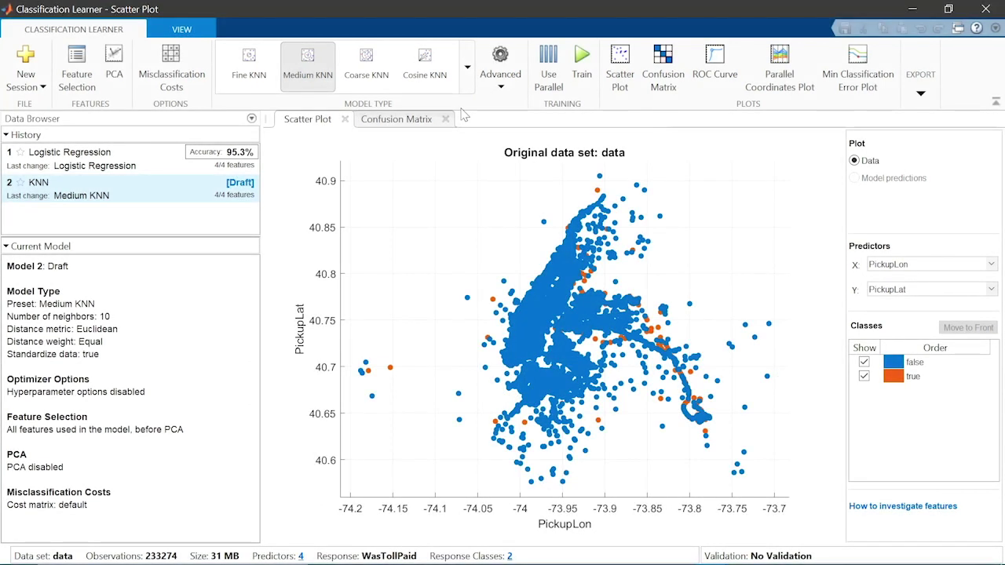
# Train Medium KNN to 99.0% accuracy and view its confusion matrix (222727, 1066, 1356, 8125)
pyautogui.click(580, 66)
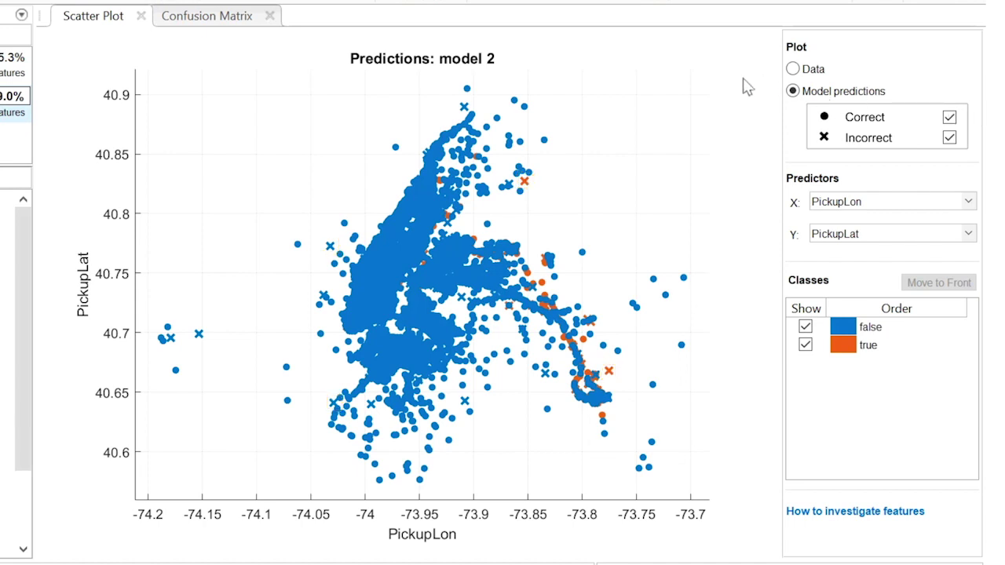
pyautogui.click(229, 23)
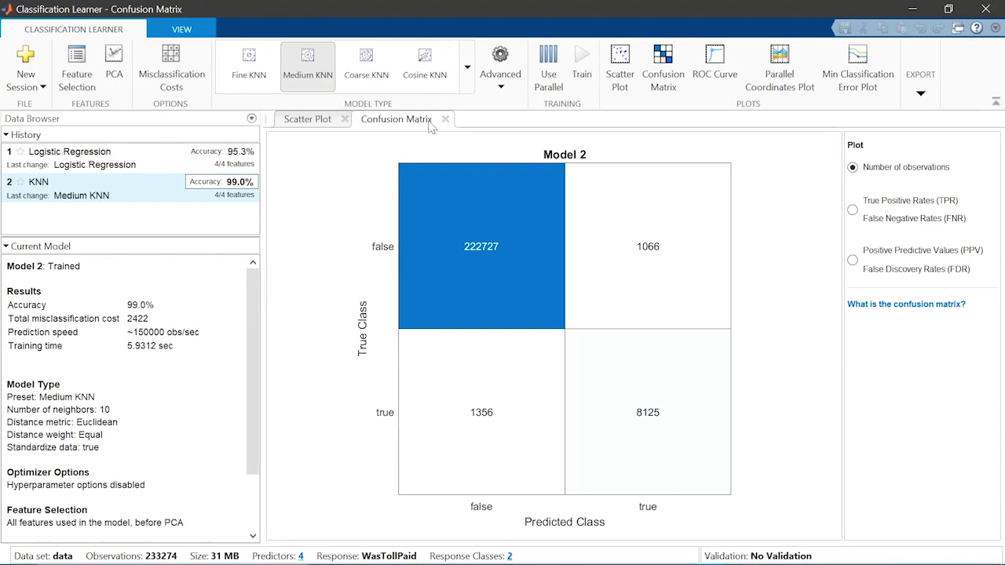
# Export Model 2 to the workspace, replacing the 'trained' prefix so the variable is kNNModel
pyautogui.click(921, 94)
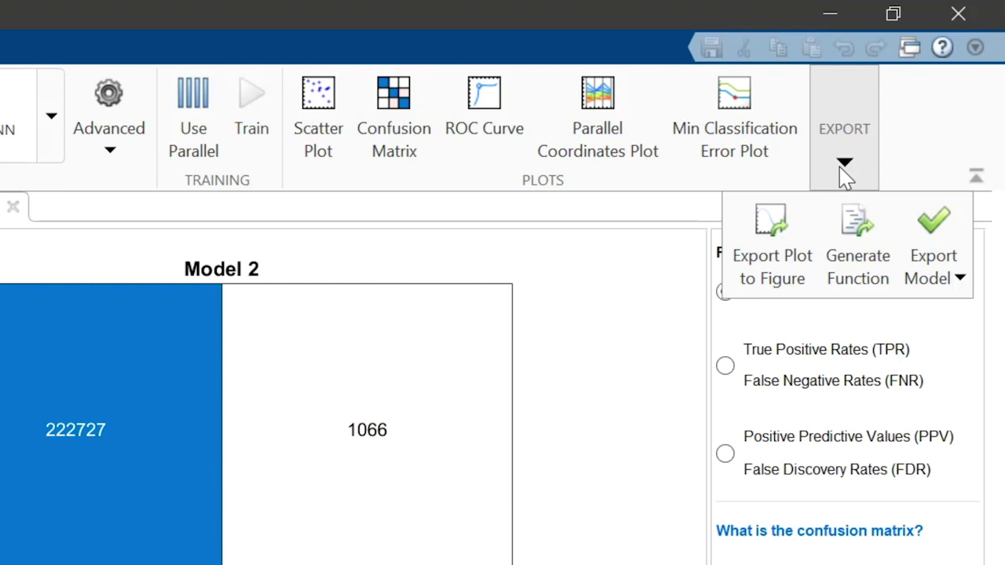
pyautogui.click(934, 223)
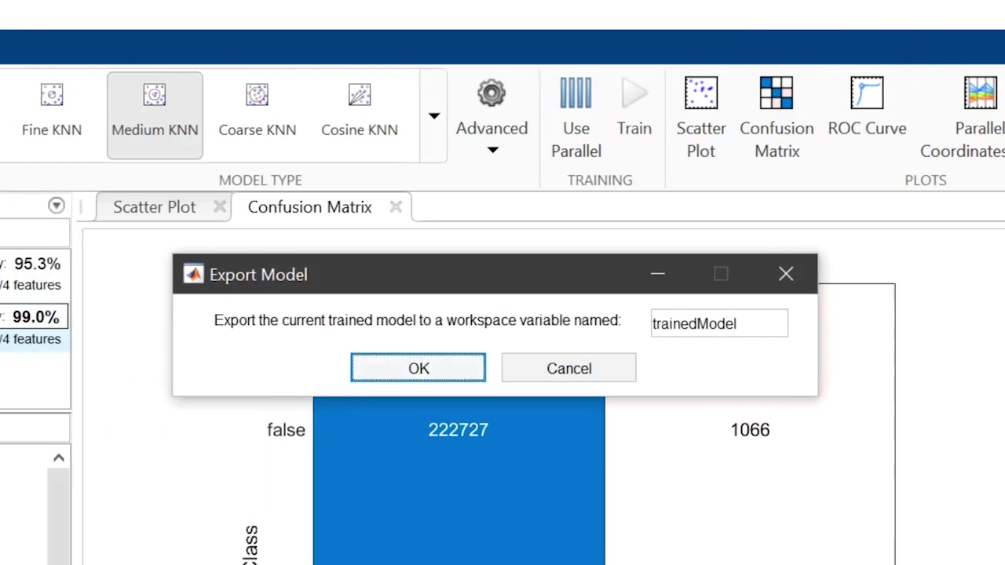
pyautogui.moveTo(726, 328); pyautogui.dragTo(667, 327)
pyautogui.press('BackSpace')
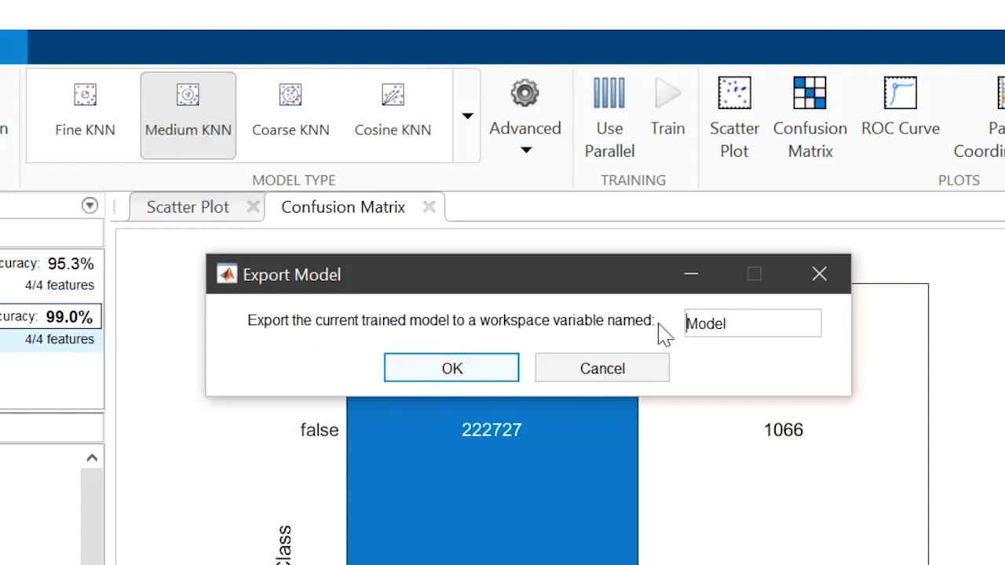
pyautogui.write('kNN')
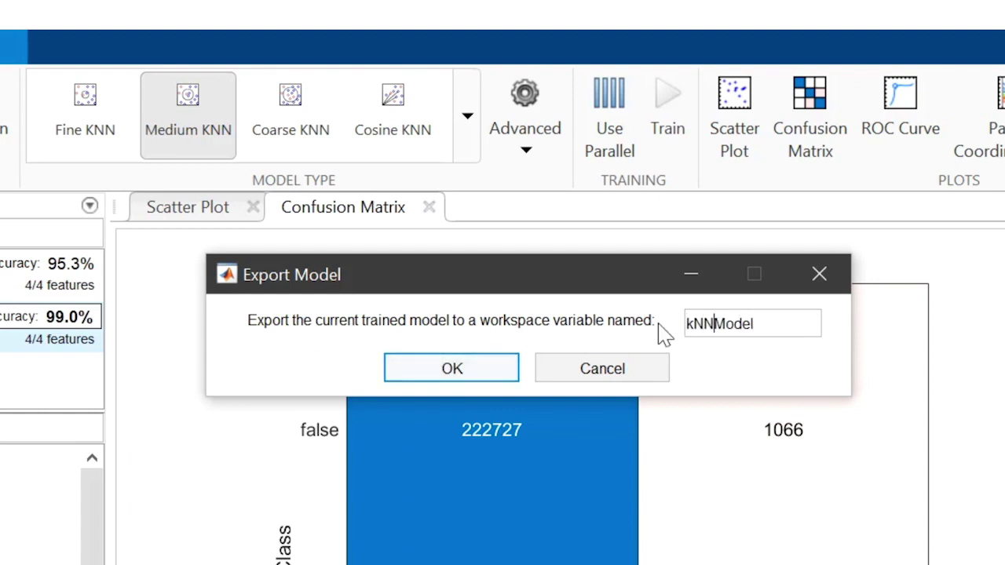
pyautogui.click(476, 367)
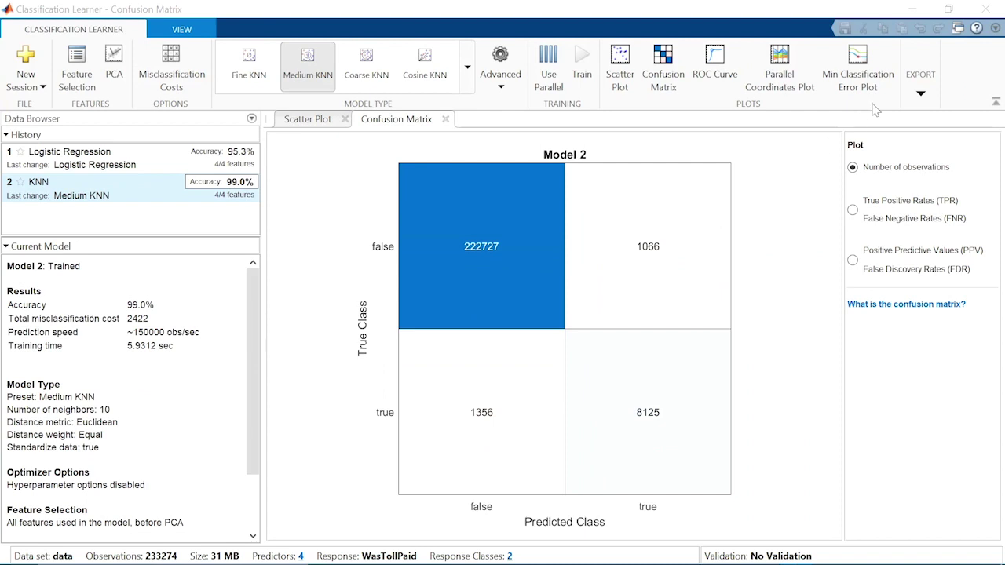
# Minimize Classification Learner and show MATLAB's Workspace listing data and kNNModel
pyautogui.click(917, 9)
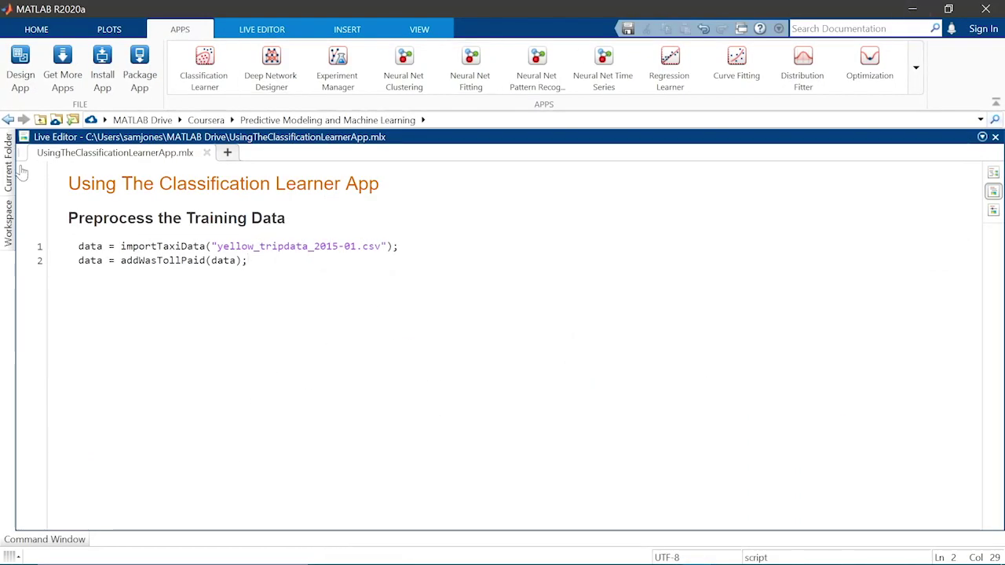
pyautogui.click(6, 238)
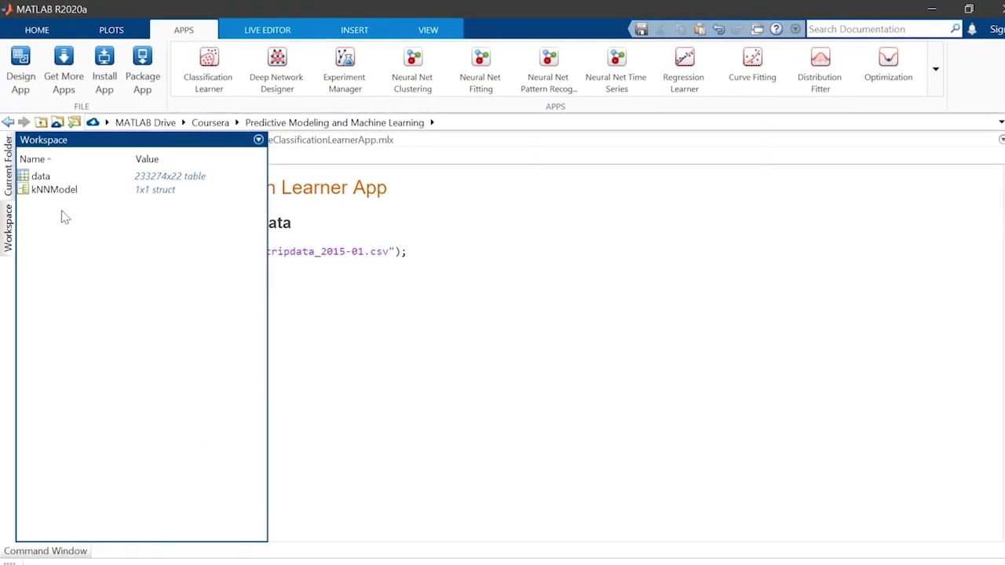